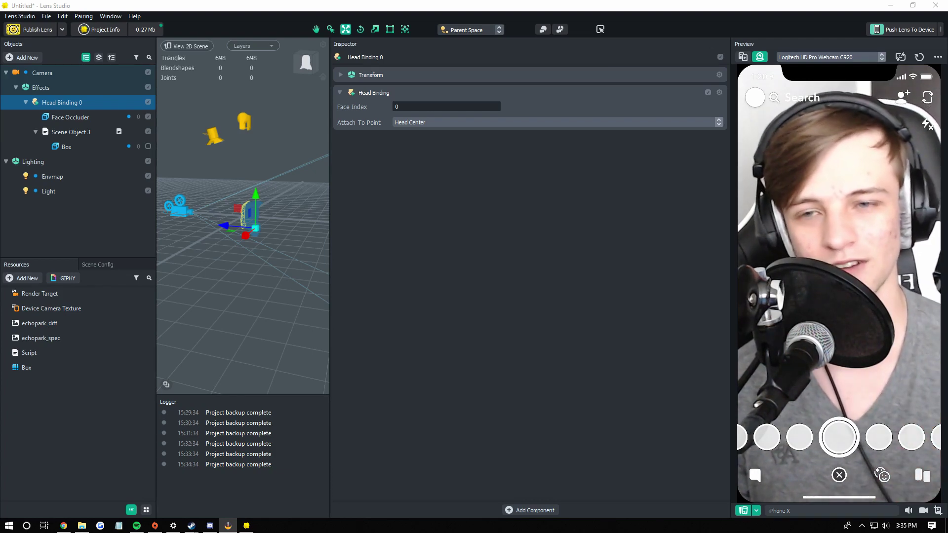
Browse the Add New object list and close it without adding anything.
left_click(22, 57)
scroll(46, 191, "down", 5)
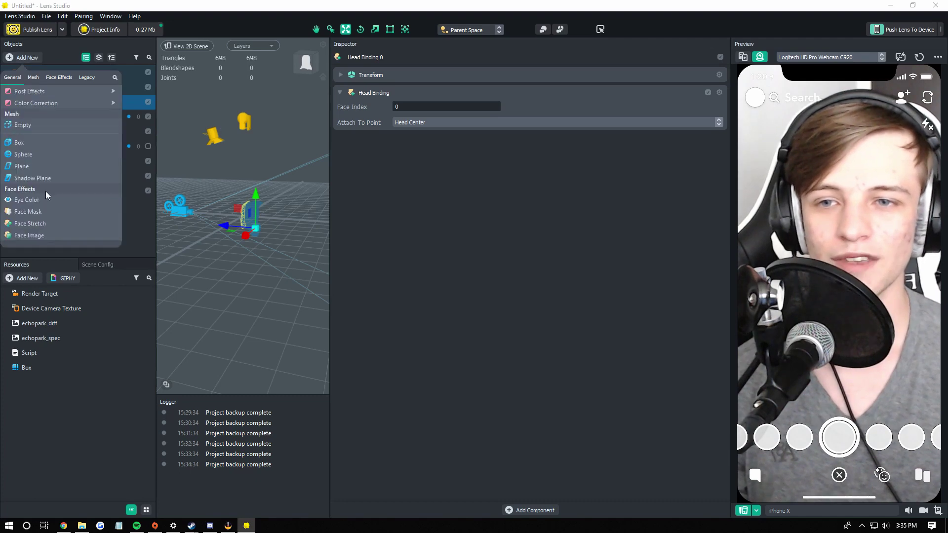
scroll(61, 207, "up", 5)
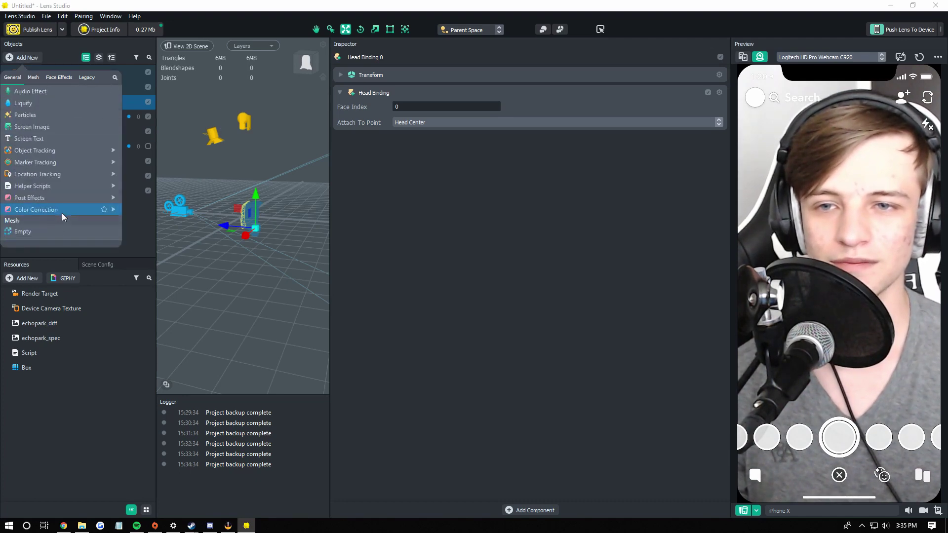
mouse_move(65, 151)
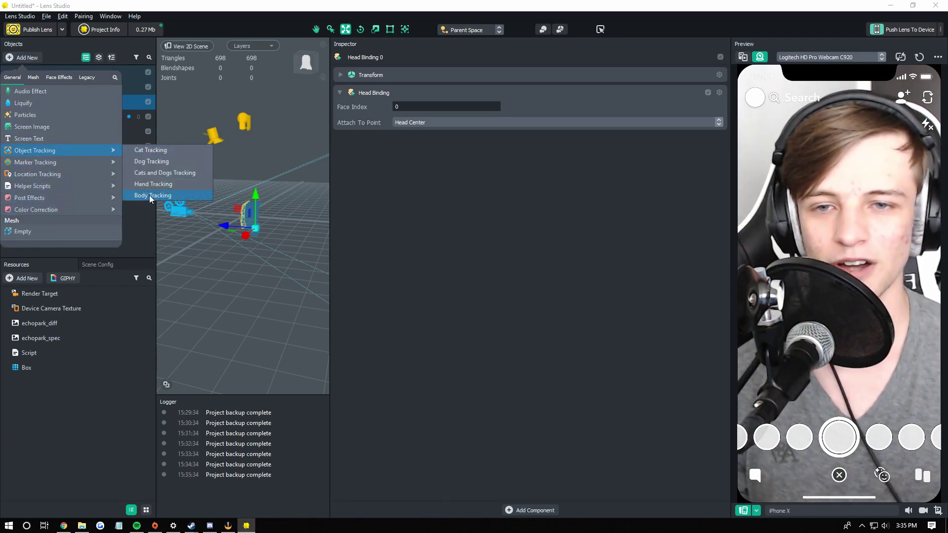
left_click(377, 253)
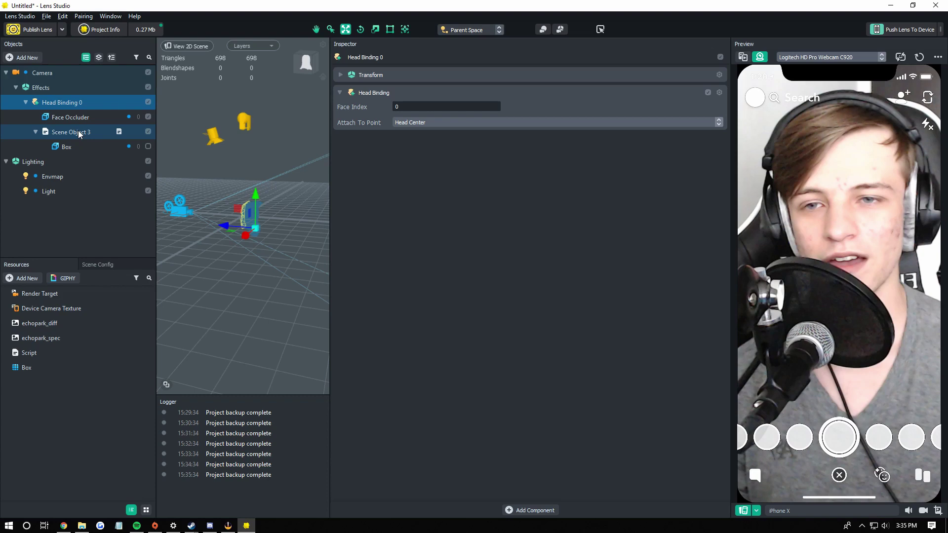
Enable the gray Box and inspect Head Binding 0, Scene Object 3 and the Box's transform.
left_click(138, 147)
left_click(149, 146)
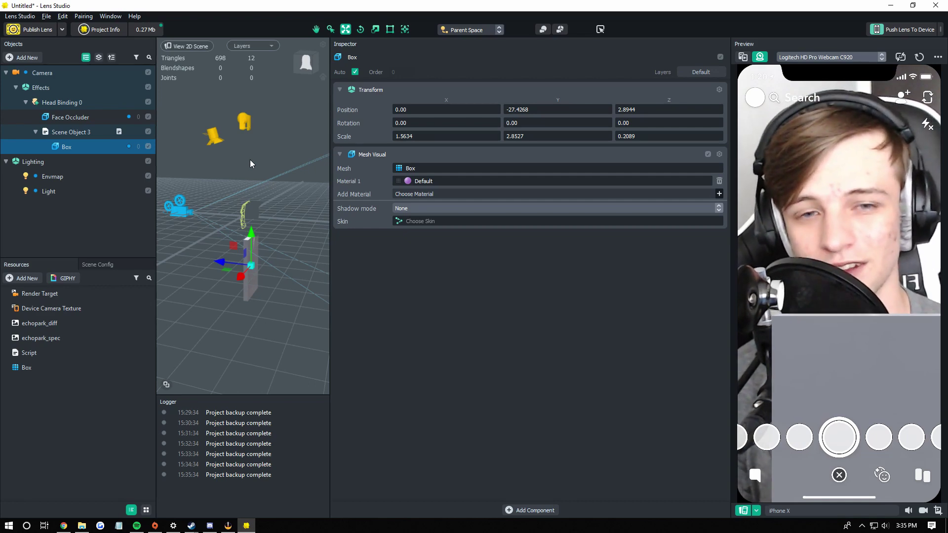
left_click(57, 102)
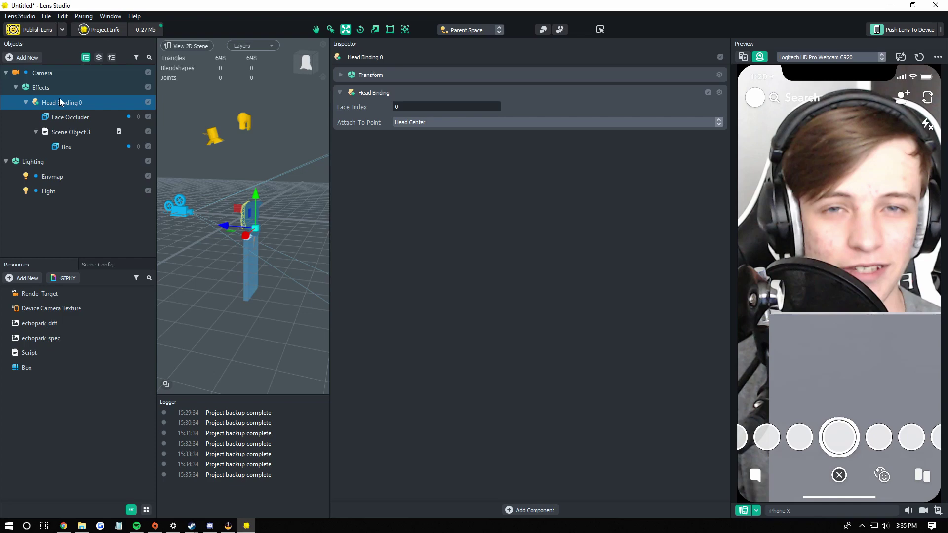
left_click(86, 132)
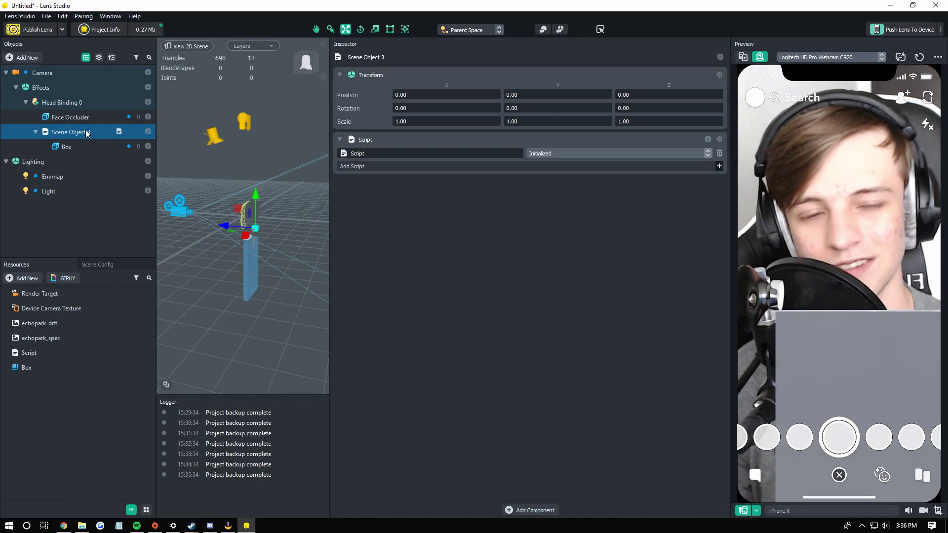
left_click(102, 148)
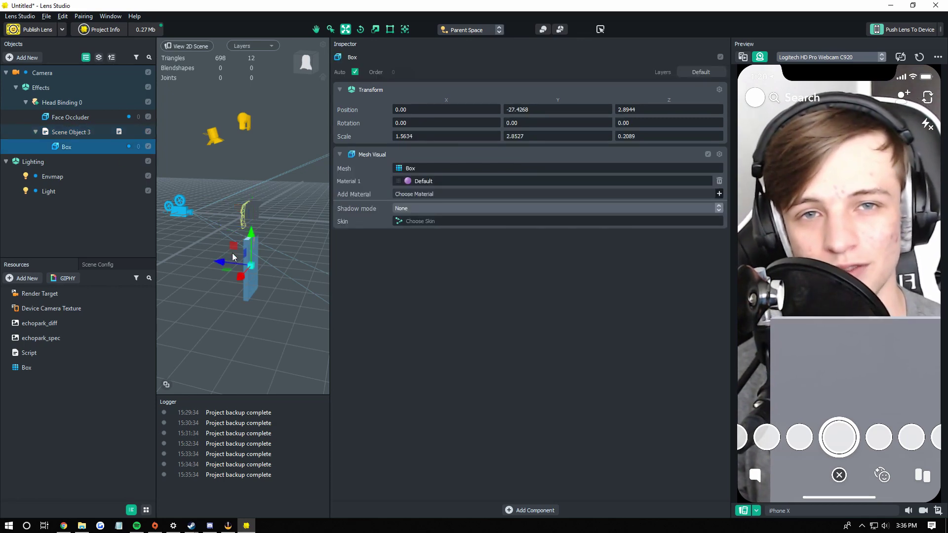
Recheck Scene Object 3's script and Head Binding 0, then orbit the view around the Box.
left_click(82, 133)
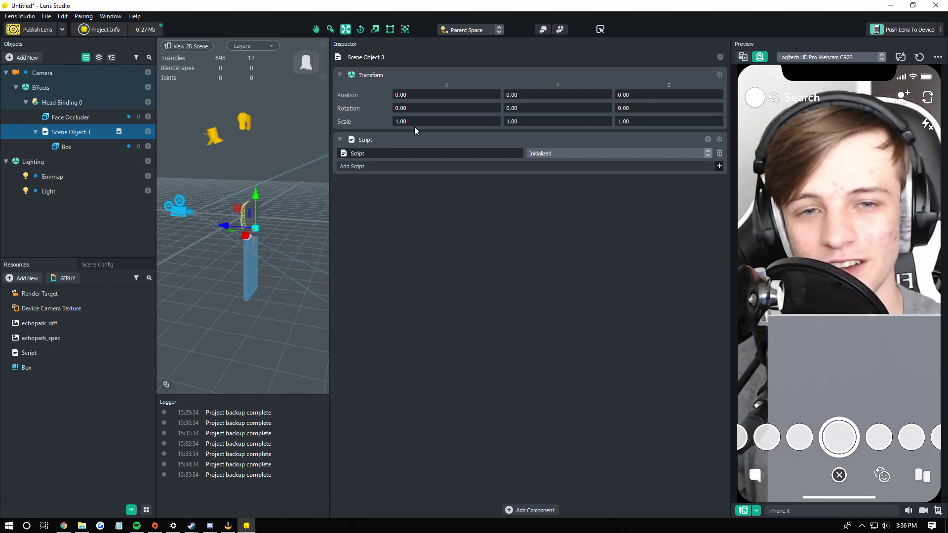
left_click(101, 100)
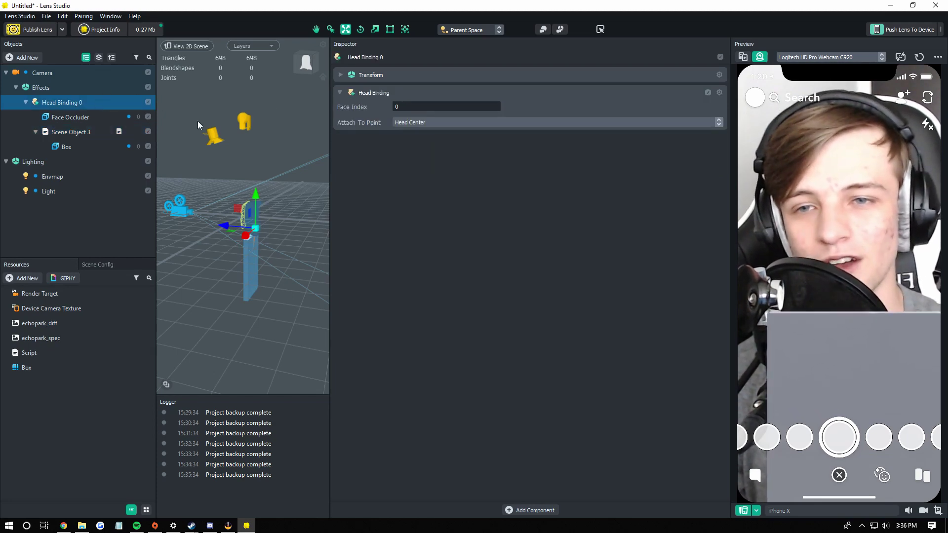
left_click(86, 144)
left_click_drag(286, 299, 210, 189, "alt")
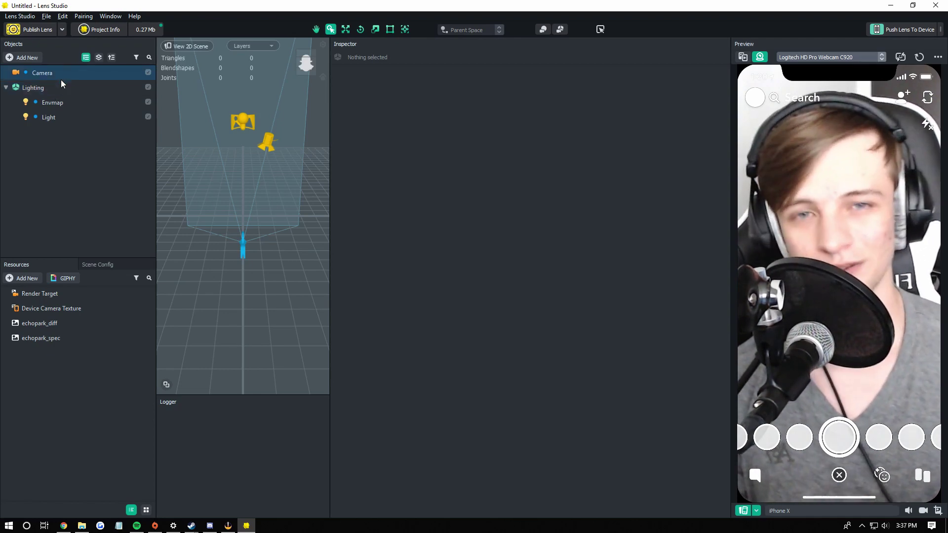
Add a Face Effects Head Binding and expand Head Binding 0 to show its children.
left_click(40, 62)
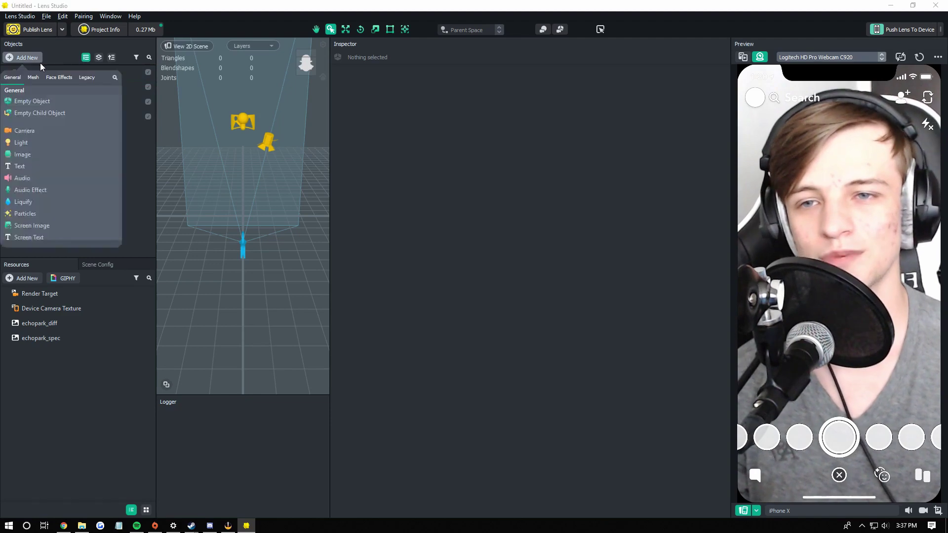
left_click(69, 78)
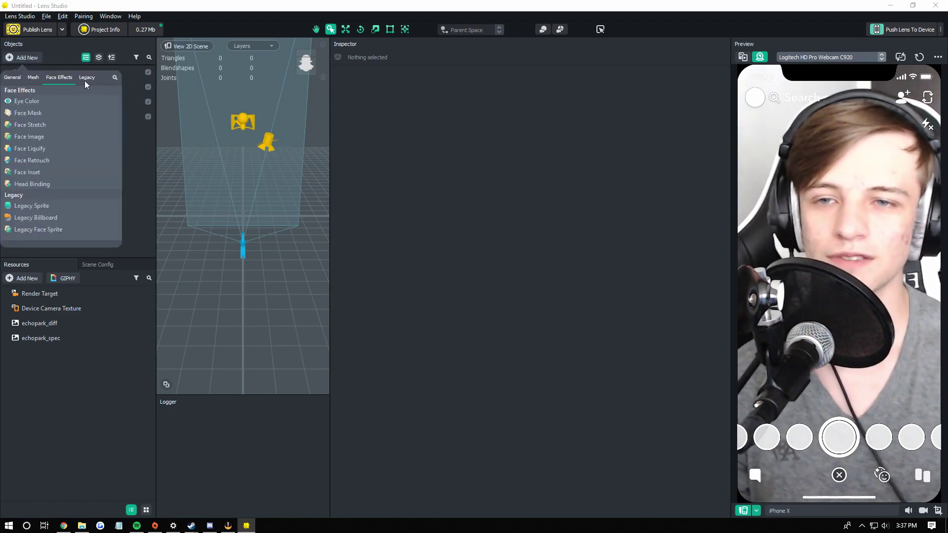
left_click(50, 184)
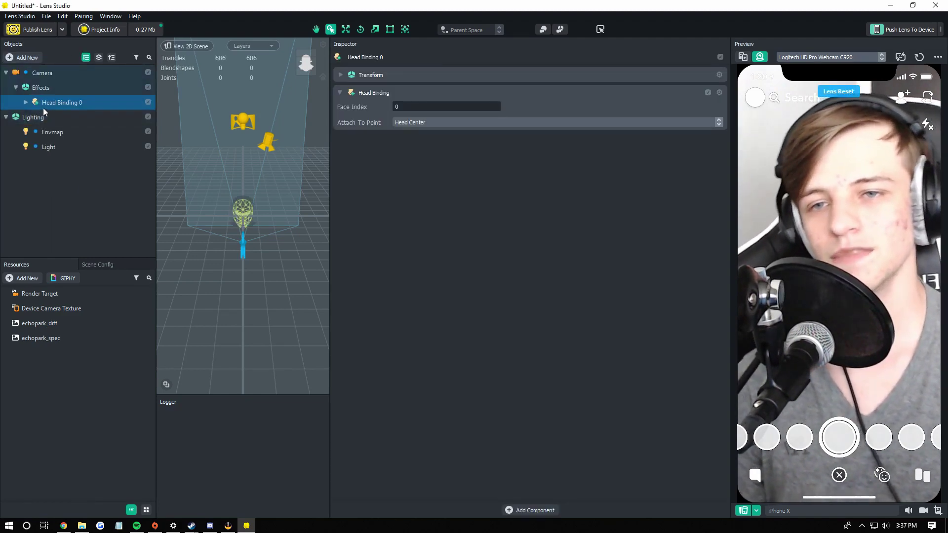
double_click(96, 104)
key("End")
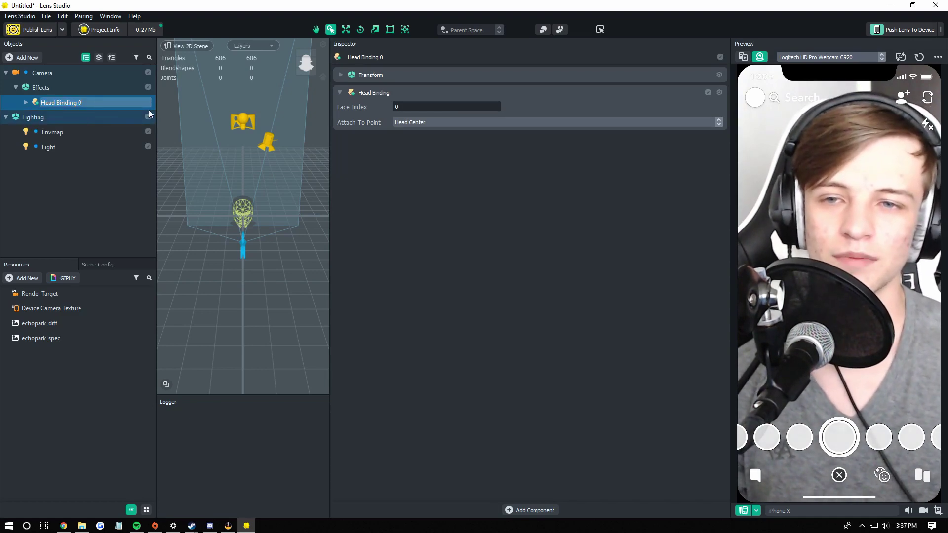
left_click(23, 104)
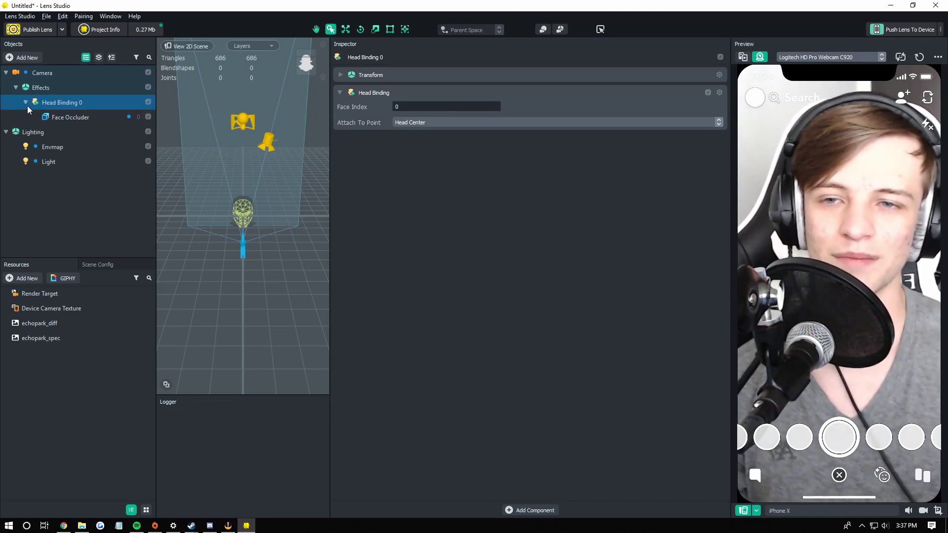
Add an empty child object, Scene Object 3, under Head Binding 0.
left_click(32, 59)
scroll(40, 126, "up", 6)
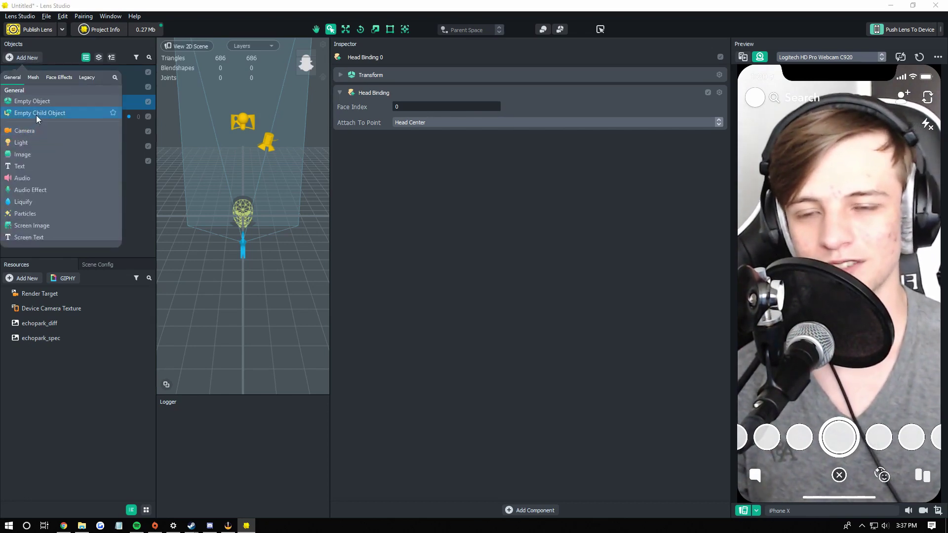
left_click(37, 114)
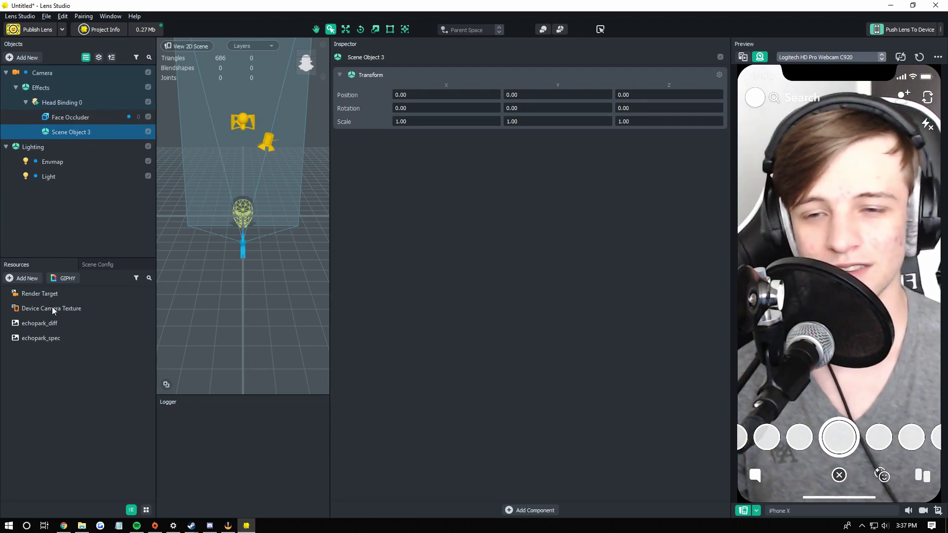
Create a new Script resource in the Resources panel and open it for editing.
right_click(47, 369)
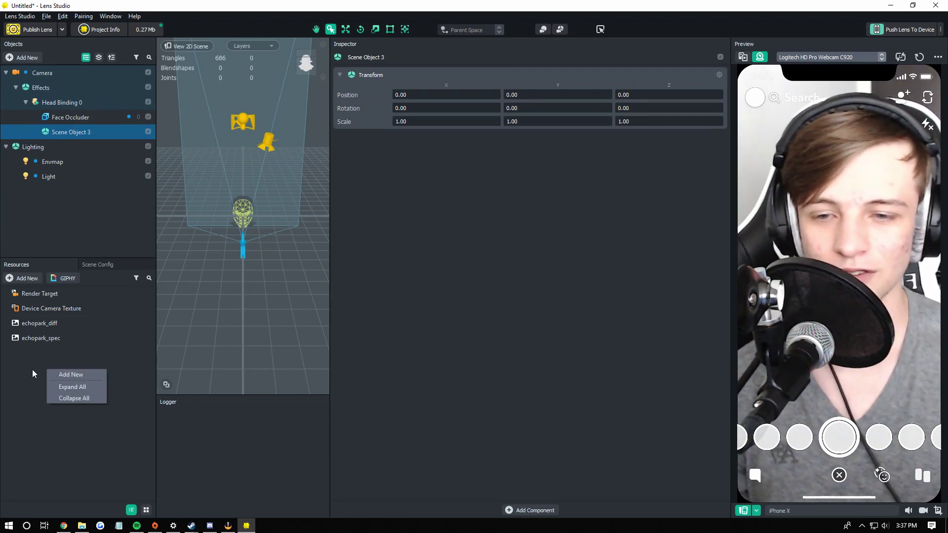
right_click(51, 419)
left_click(93, 426)
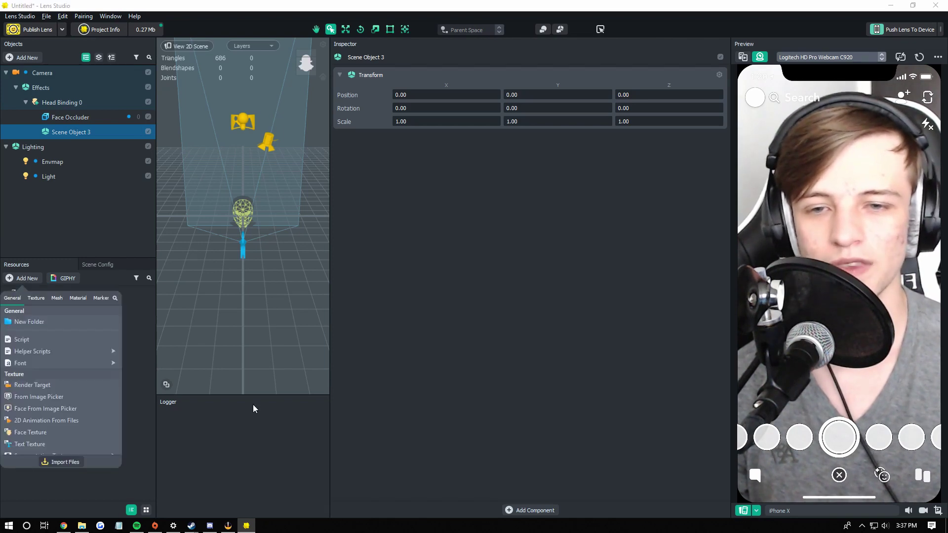
left_click(58, 346)
left_click(102, 352)
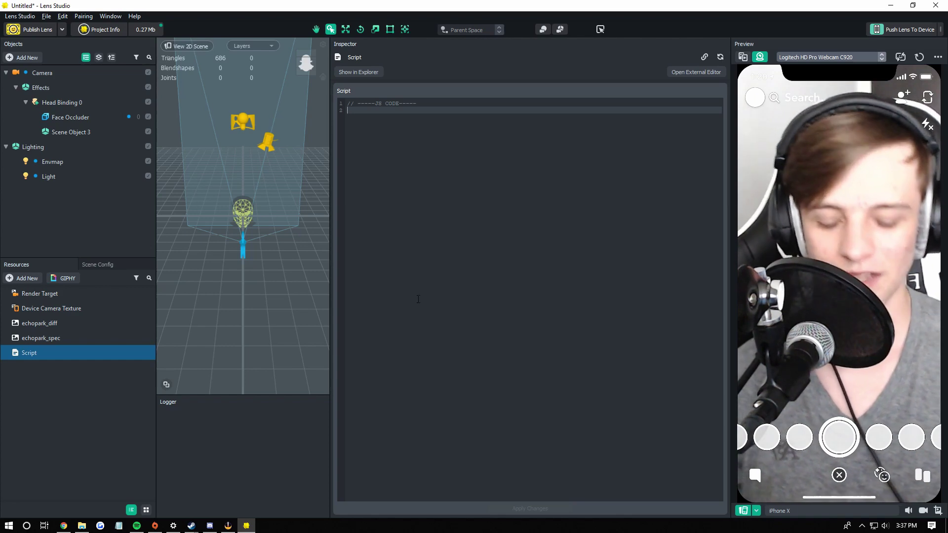
Paste the world-rotation locking UpdateEvent code into the Script and apply the changes.
type("var obj = script.getSceneObject() var o = obj.getTransform().getWorldRotation() var event = script.createEvent(\"UpdateEvent\"); event.bind(function(eventData) {     obj.getTransform().setWorldRotation(o) });")
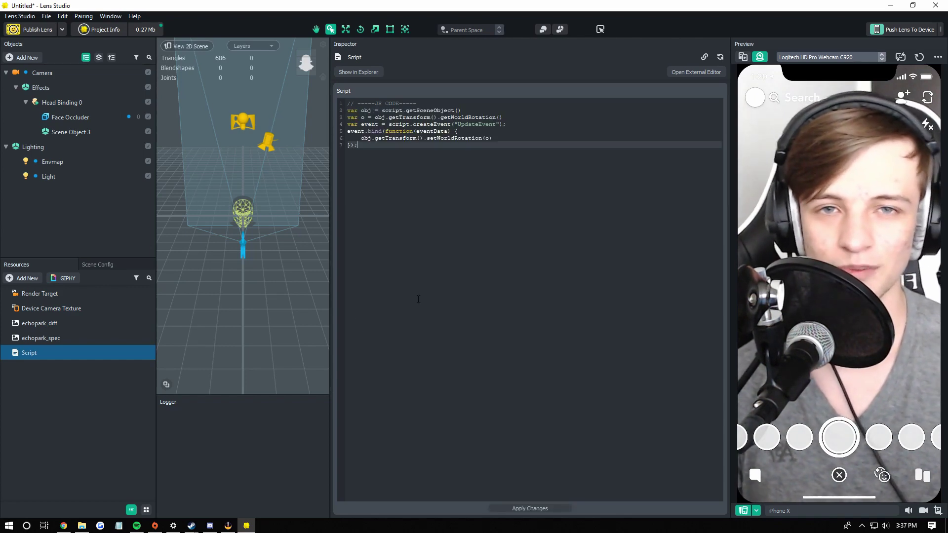
left_click(555, 507)
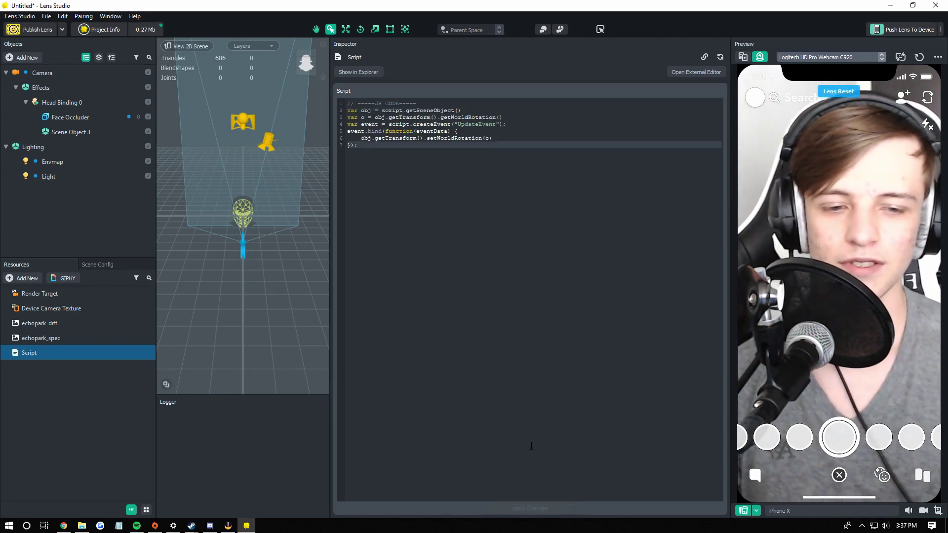
left_click(85, 134)
left_click_drag(28, 354, 96, 352)
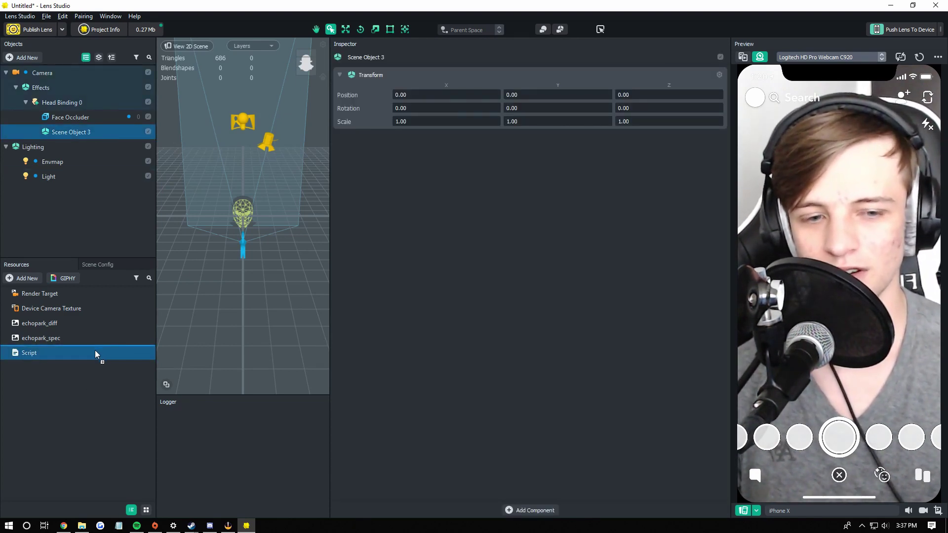
Give Scene Object 3 a Script component using the new Script, running on Initialized.
left_click(494, 511)
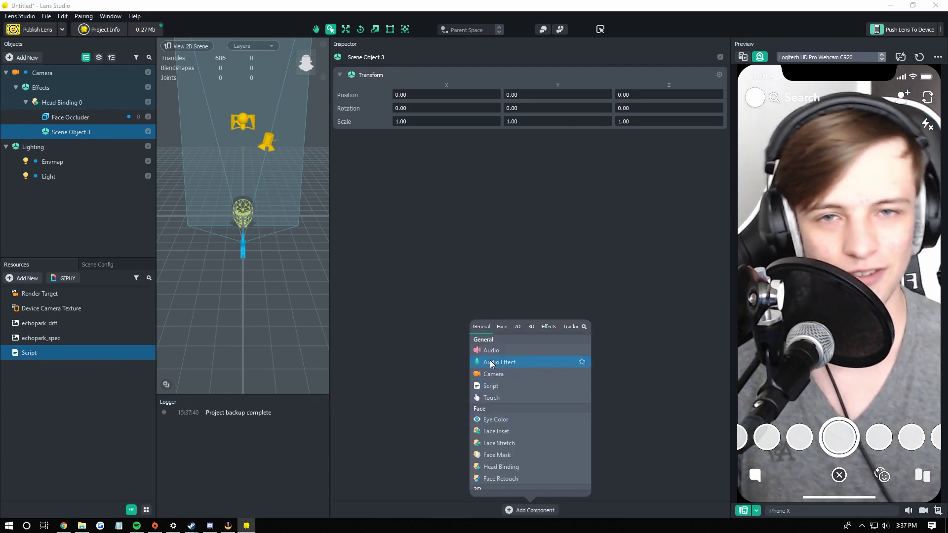
left_click(81, 359)
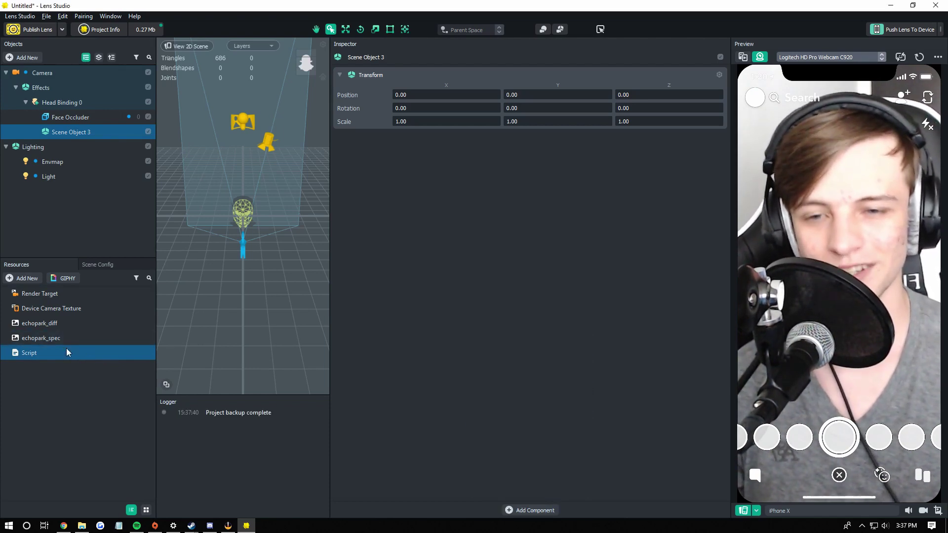
left_click_drag(66, 352, 494, 254)
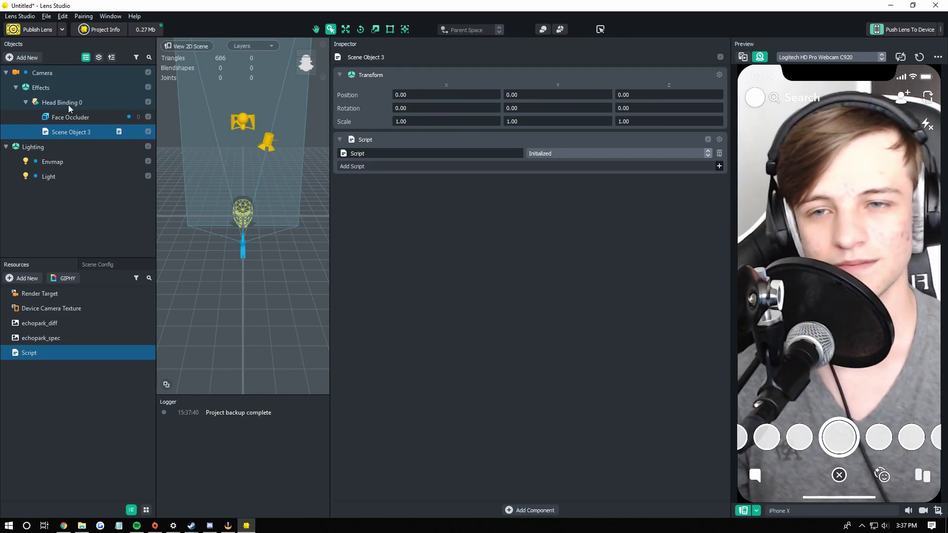
double_click(79, 134)
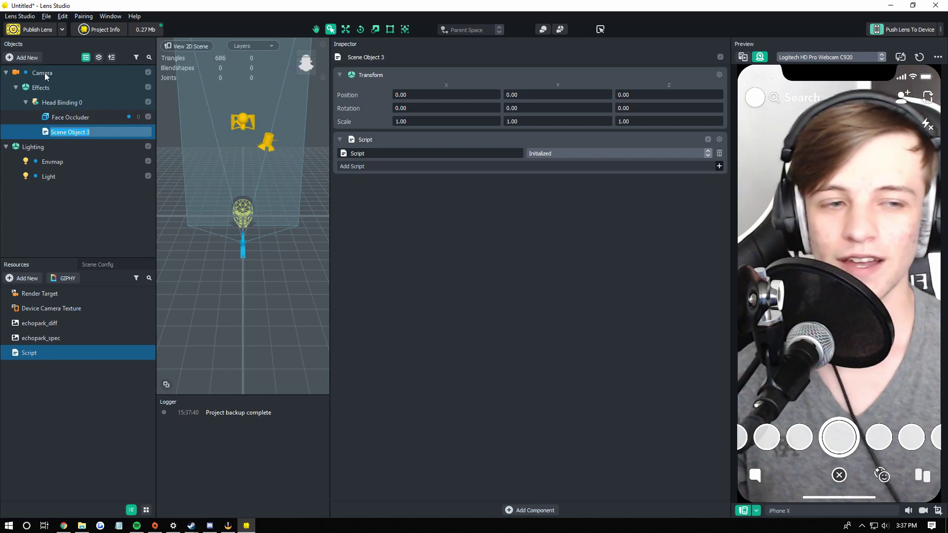
left_click(99, 147)
left_click(104, 135)
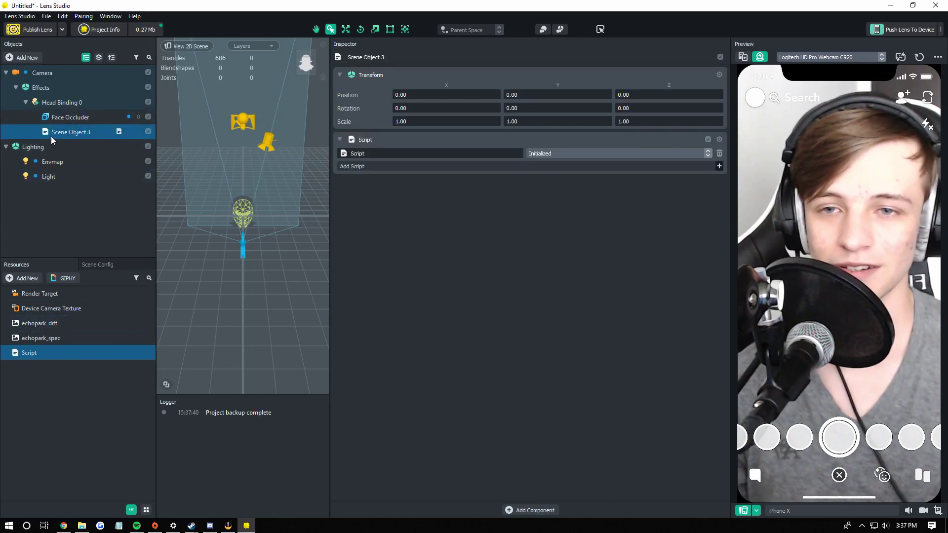
Add a Box mesh as a child of Scene Object 3 and select it.
left_click(31, 58)
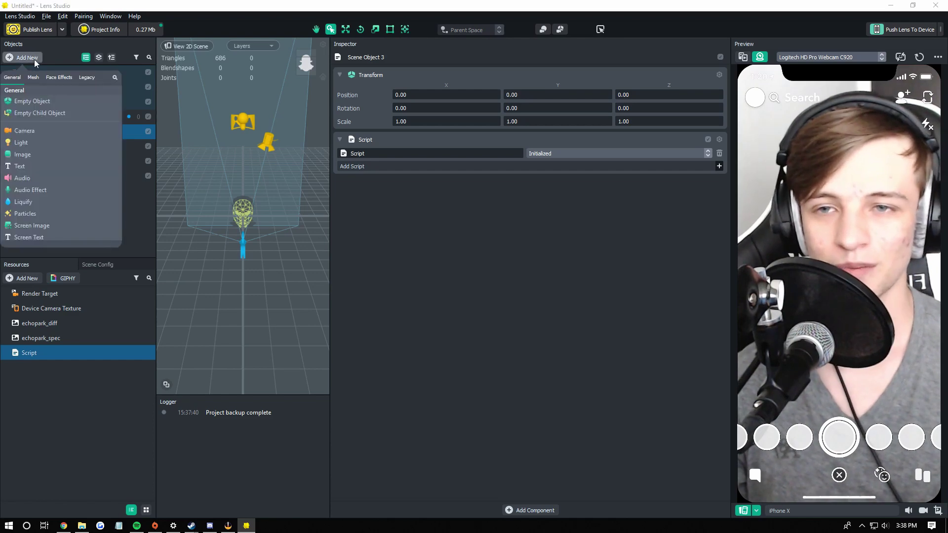
scroll(70, 170, "down", 8)
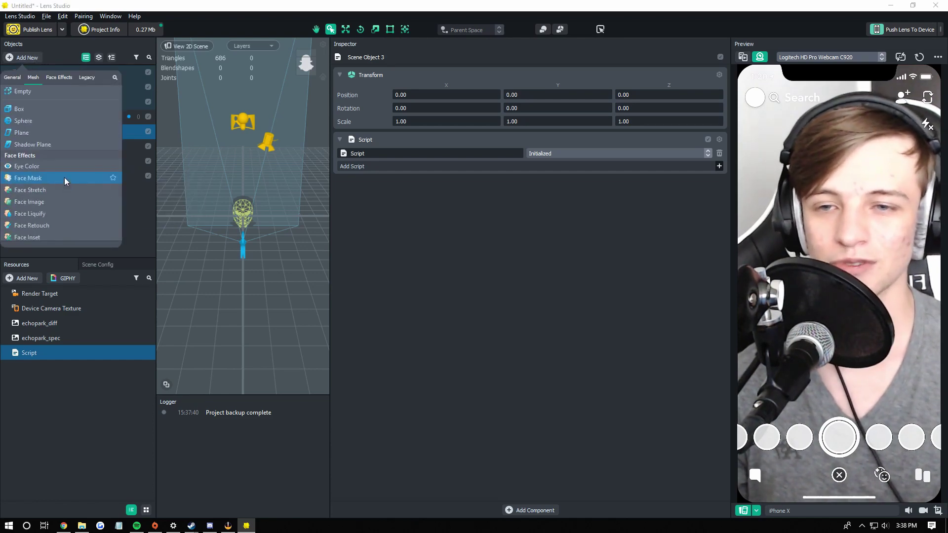
left_click(20, 142)
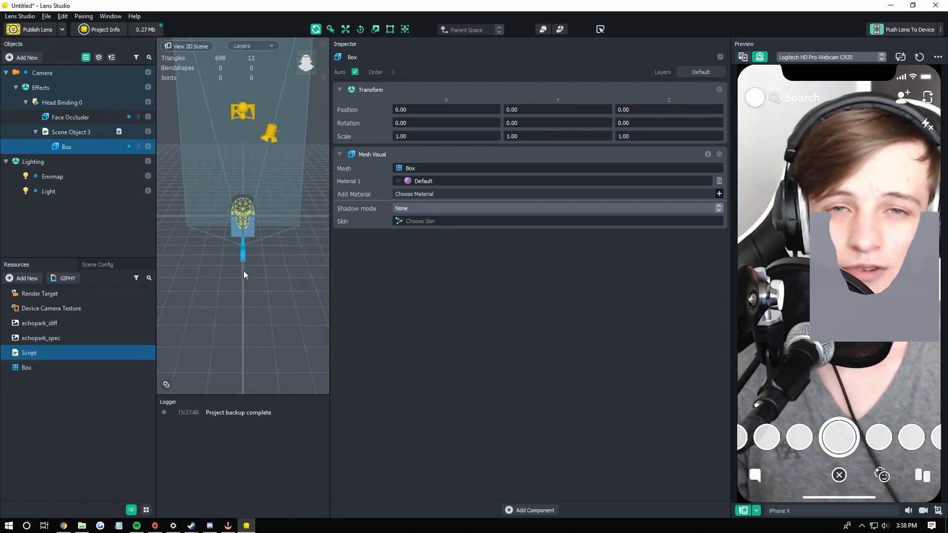
left_click(74, 132)
left_click(88, 144)
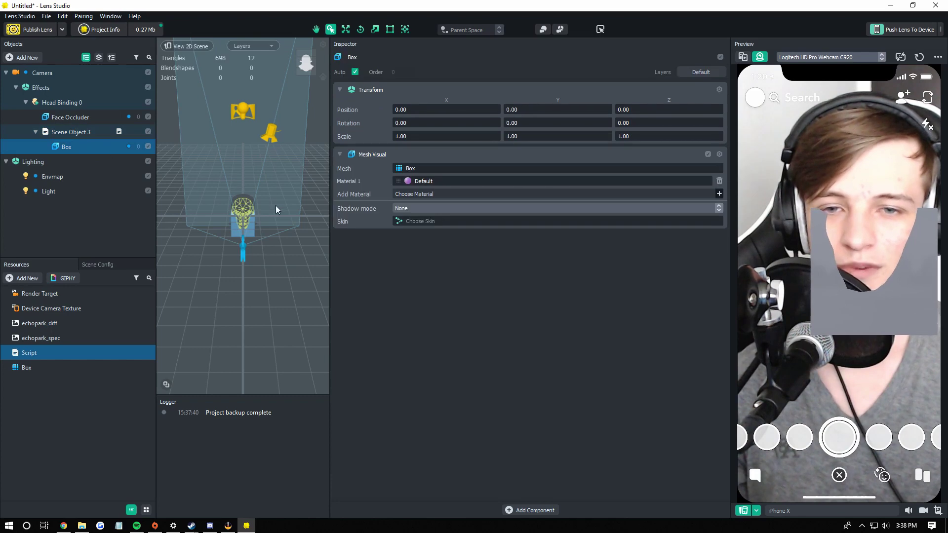
Lower the Box to Y -22.9168 and scale it to 2.1039×2.1039×0.6258 with the gizmos.
left_click(345, 29)
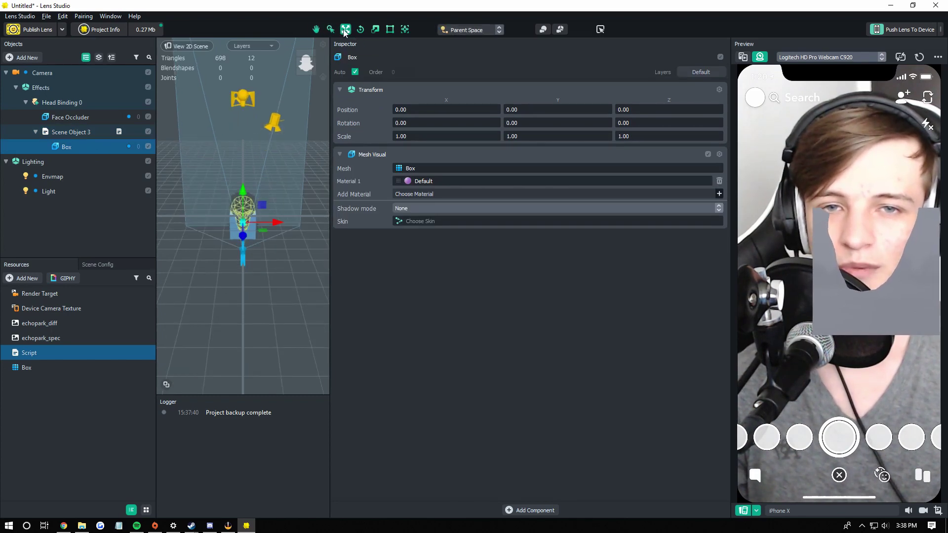
left_click_drag(245, 195, 244, 232)
left_click(375, 29)
left_click(345, 31)
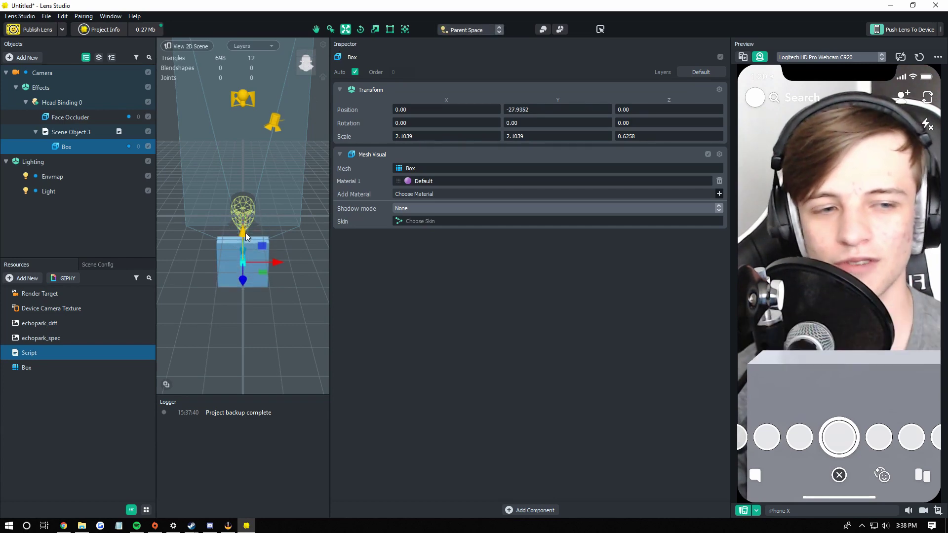
left_click(61, 133)
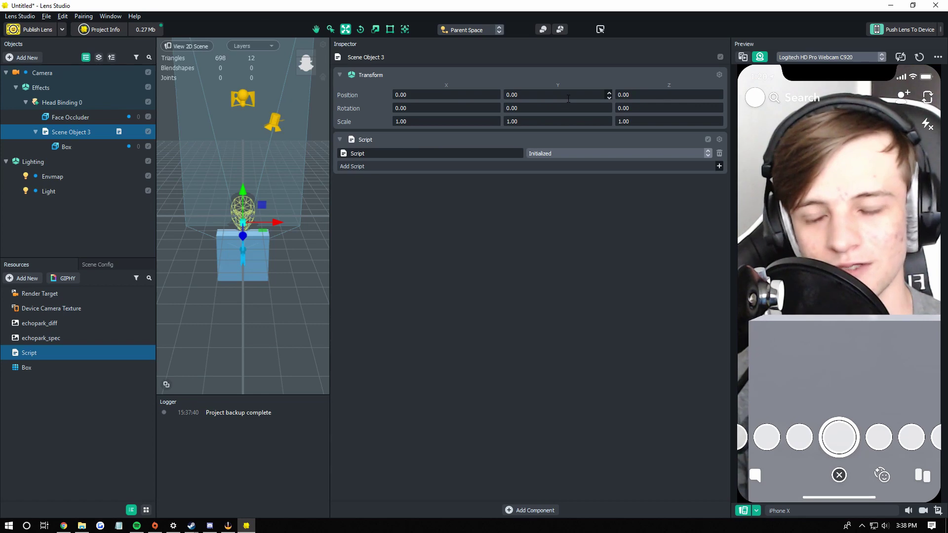
left_click(106, 151)
Move the Box along Z to -8.0944, then review the Box and Scene Object 3 transforms.
left_click_drag(240, 272, 246, 270)
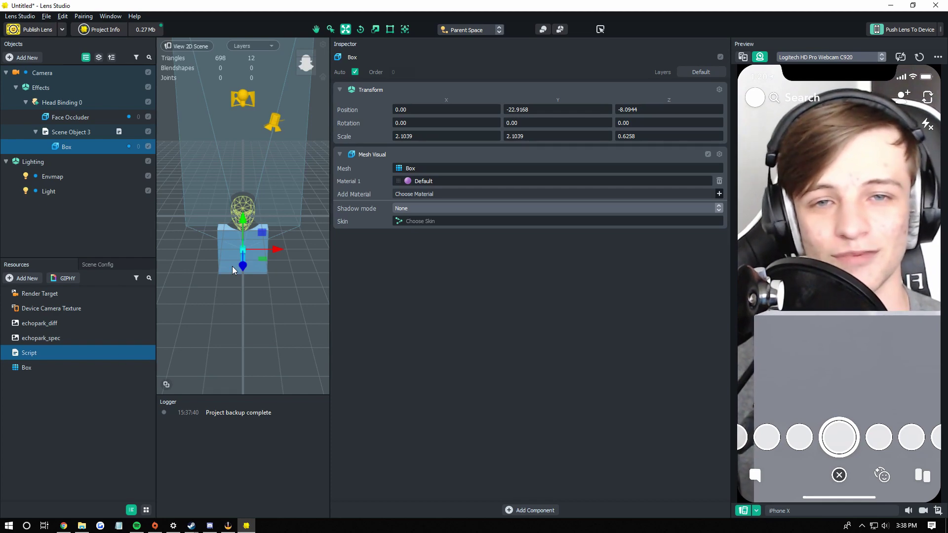
double_click(93, 148)
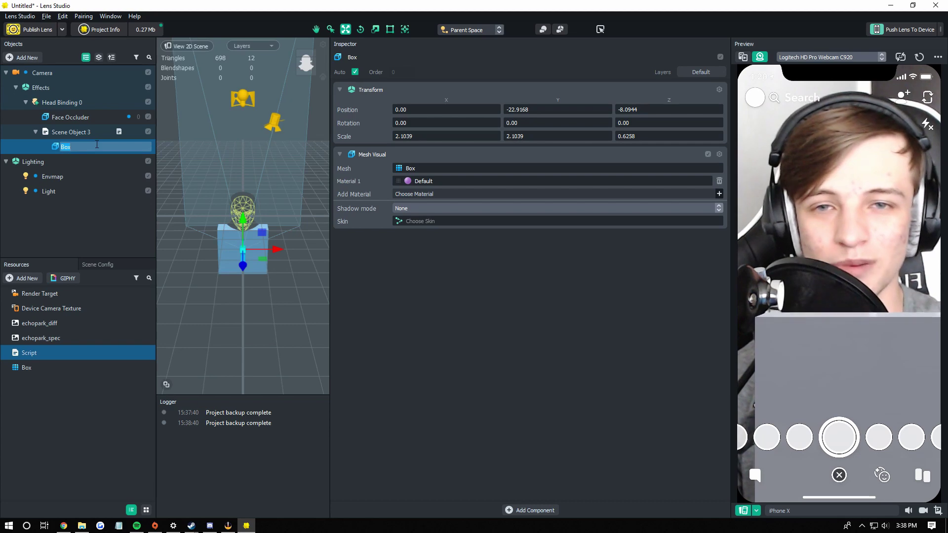
key("Return")
left_click(102, 134)
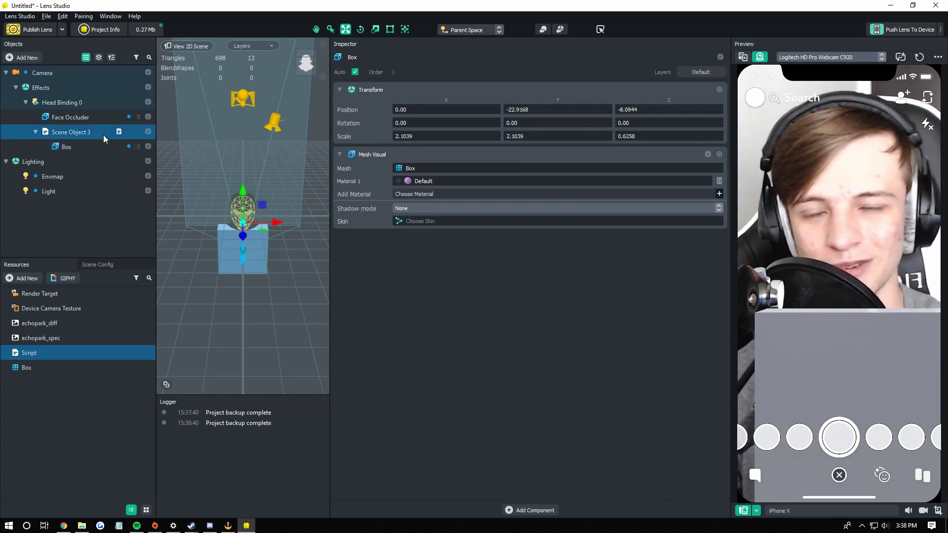
left_click(107, 146)
left_click(107, 135)
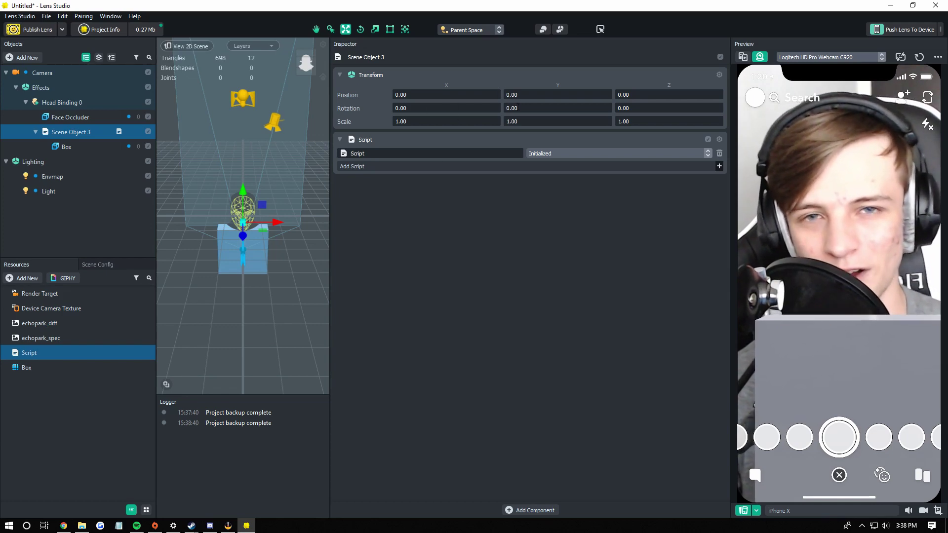
left_click(103, 147)
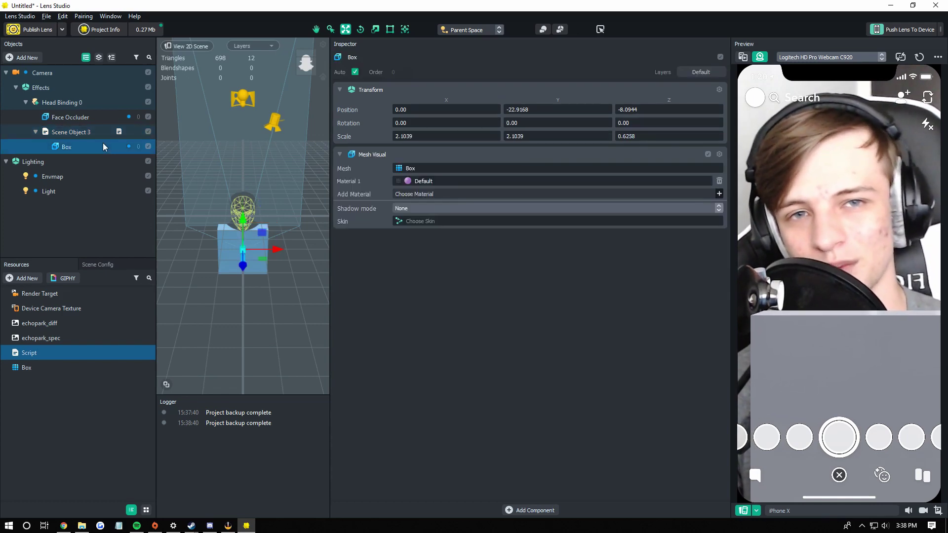